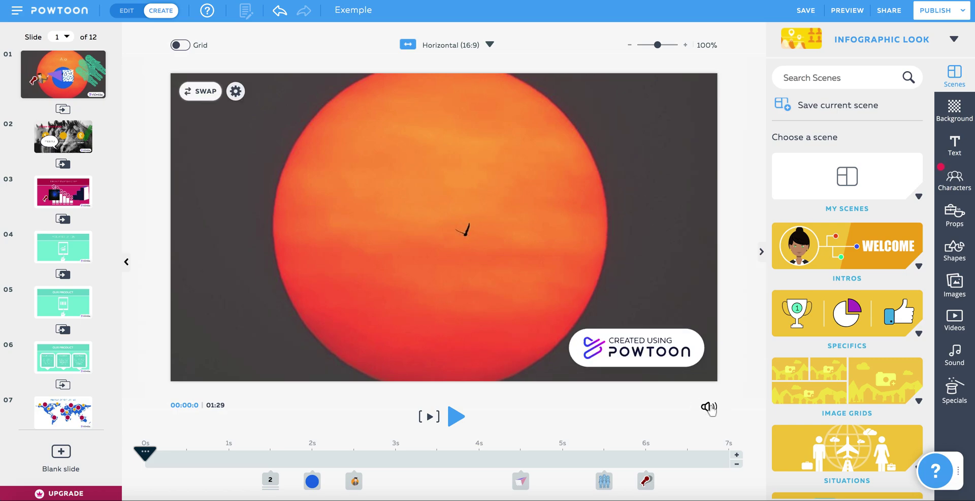
Step: Set the volume of the background music The Tide Of Hope to 13 in Sound Control
left_click(710, 408)
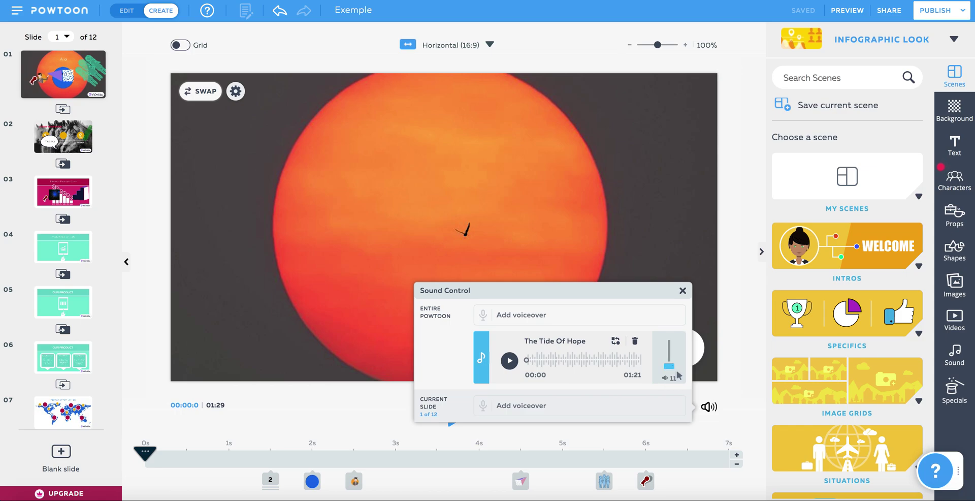
mouse_move(670, 366)
left_mouse_down()
mouse_move(669, 343)
mouse_move(670, 368)
left_mouse_up()
left_click(682, 291)
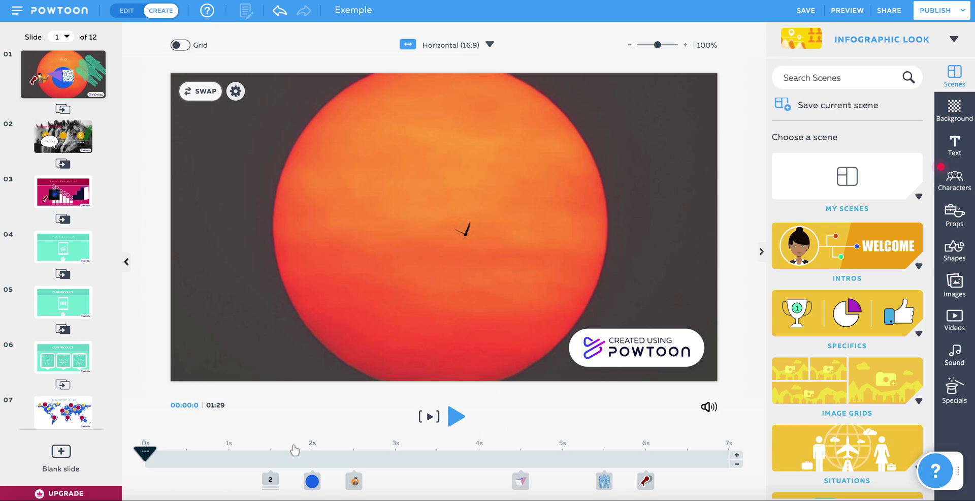
Step: Record a new voiceover of about 10 seconds for the current slide only, not the entire Powtoon
left_click(957, 357)
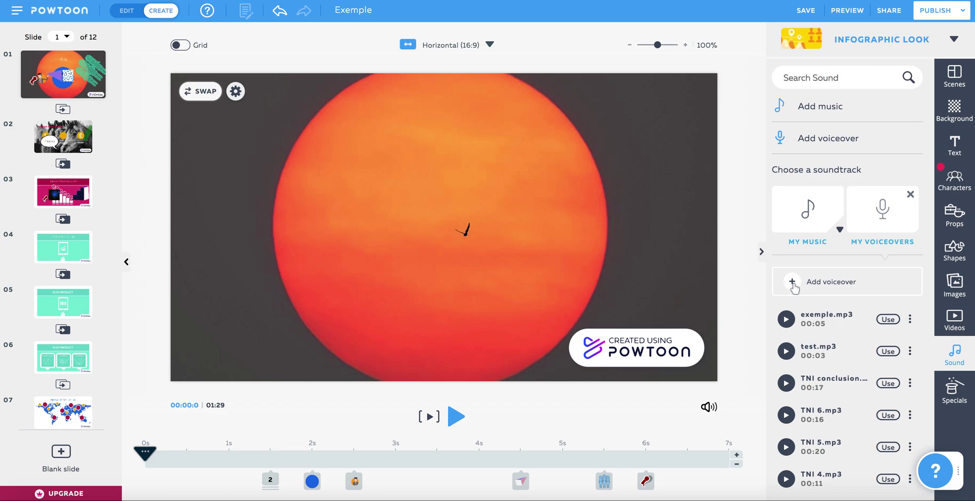
left_click(833, 281)
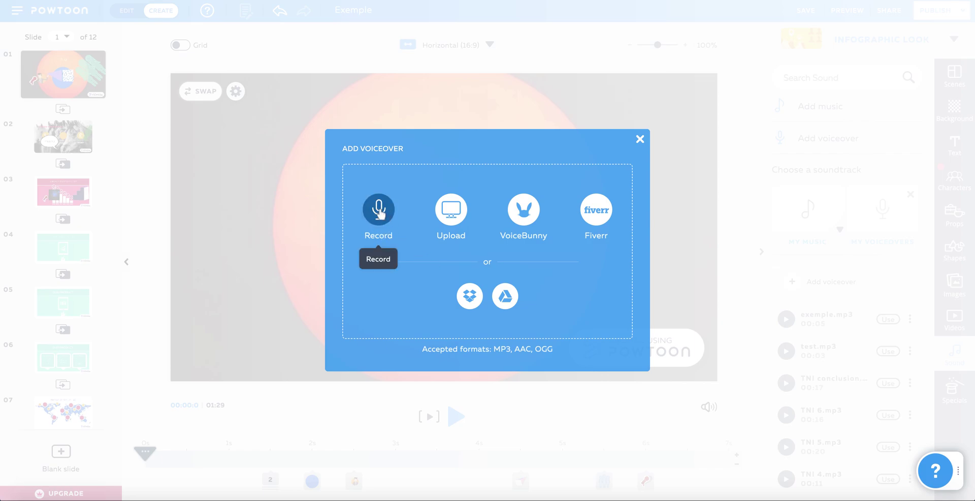
left_click(378, 211)
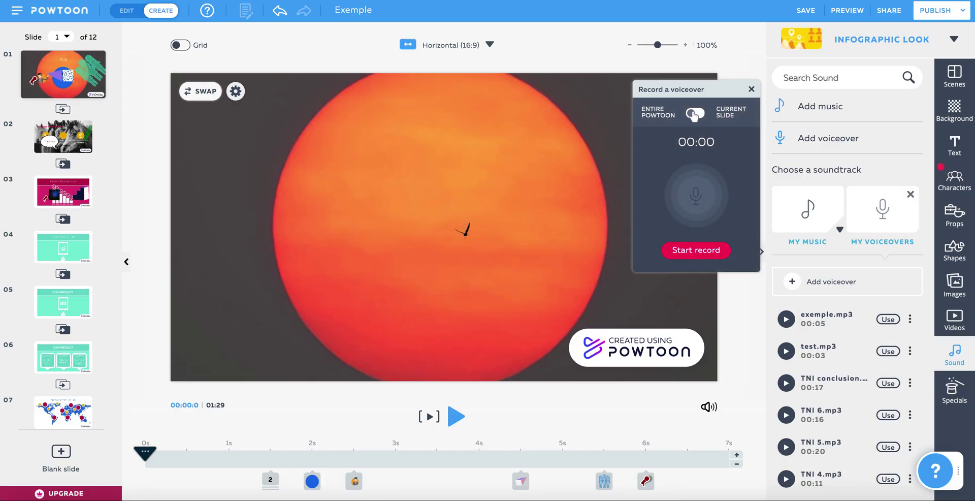
left_click_drag(699, 88, 458, 158)
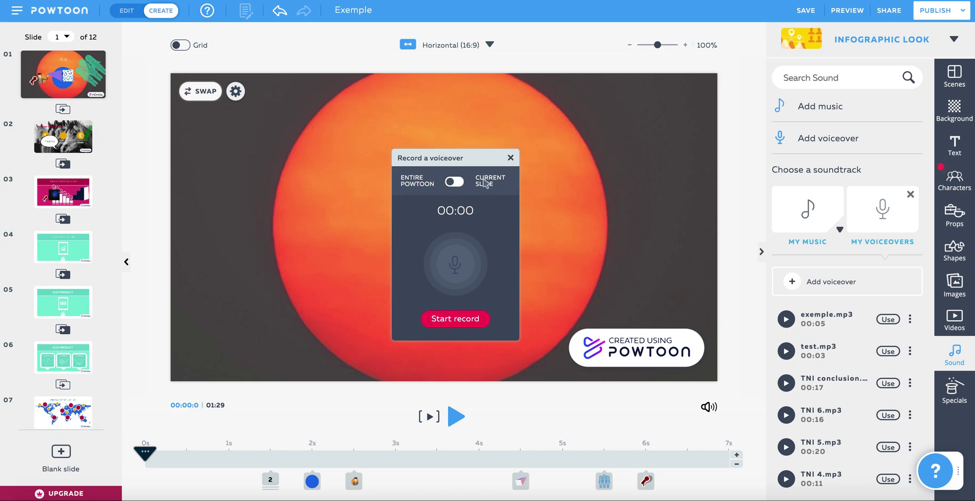
left_click(455, 183)
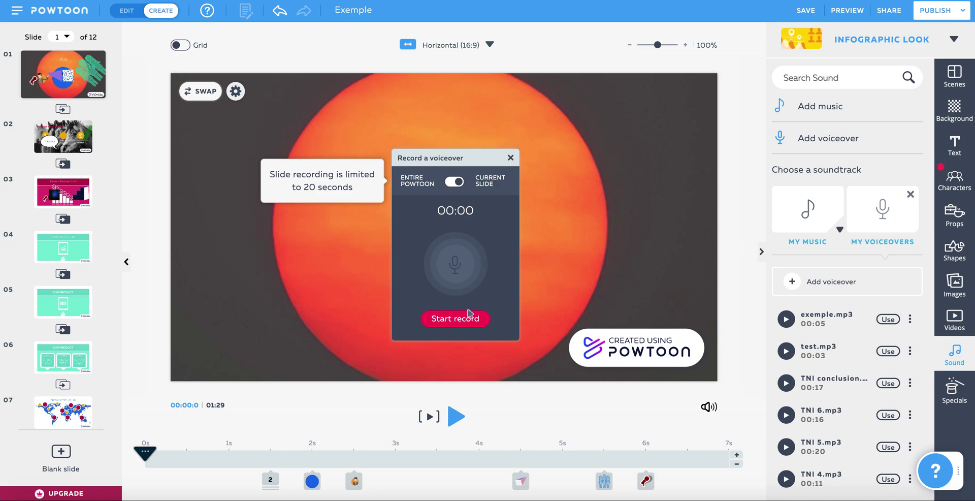
left_click(454, 319)
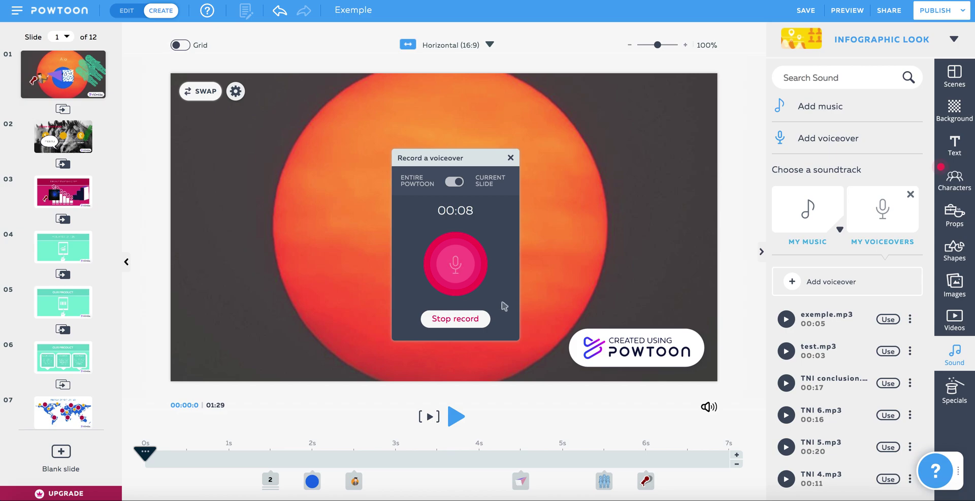
left_click(455, 317)
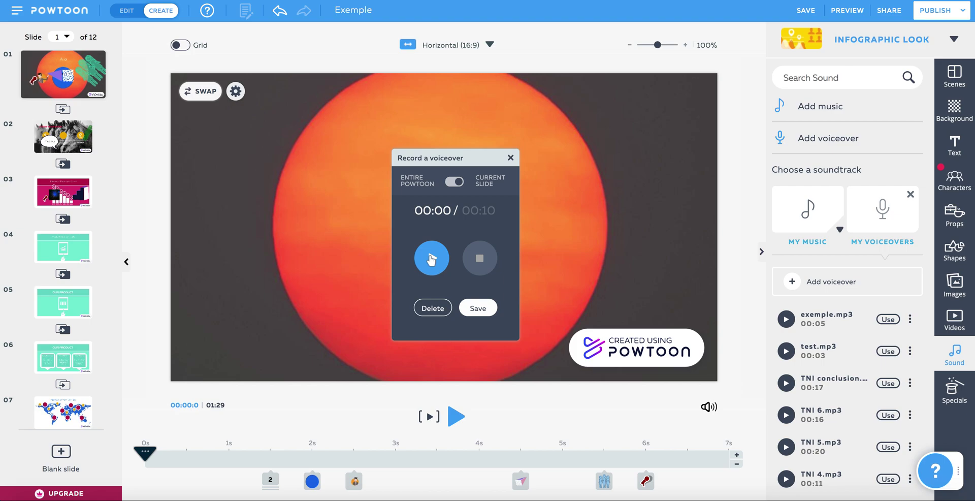
Step: Play back the recorded voiceover and save it as 001-intro on slide 1
left_click(431, 259)
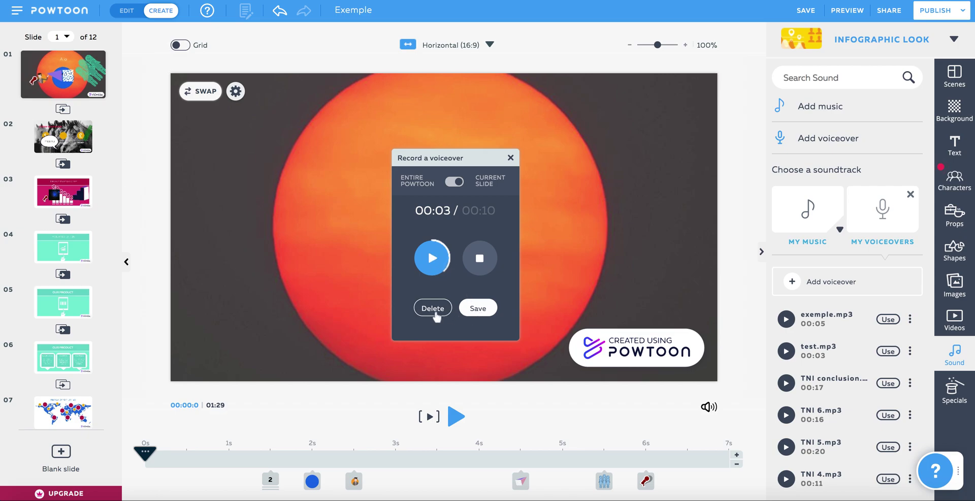
left_click(477, 309)
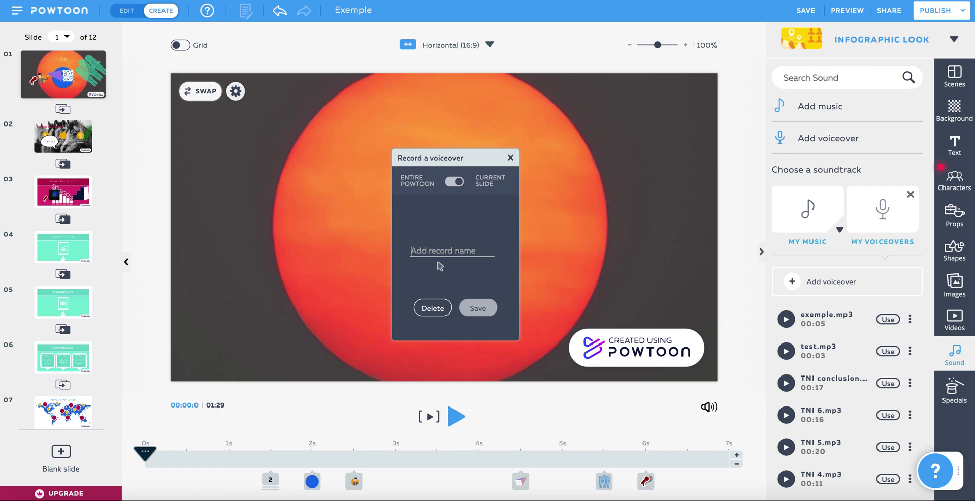
type("O")
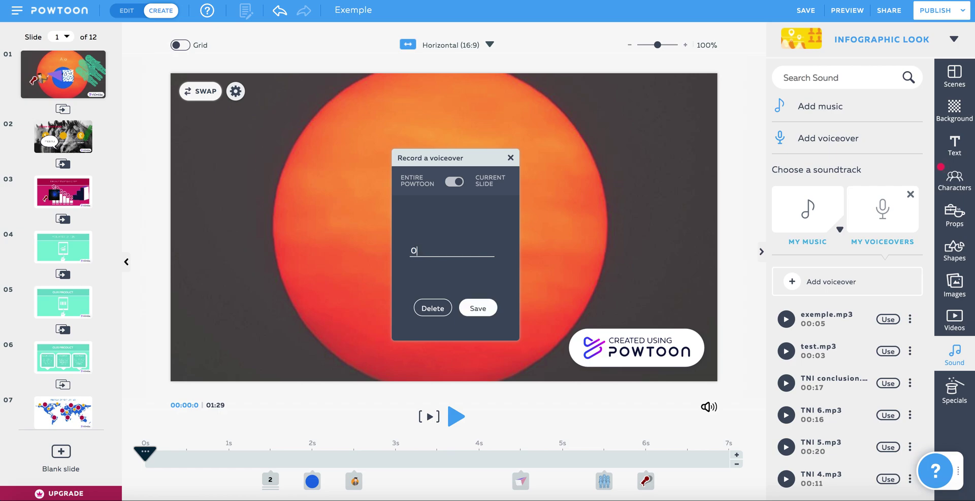
type("01-intro")
left_click(477, 308)
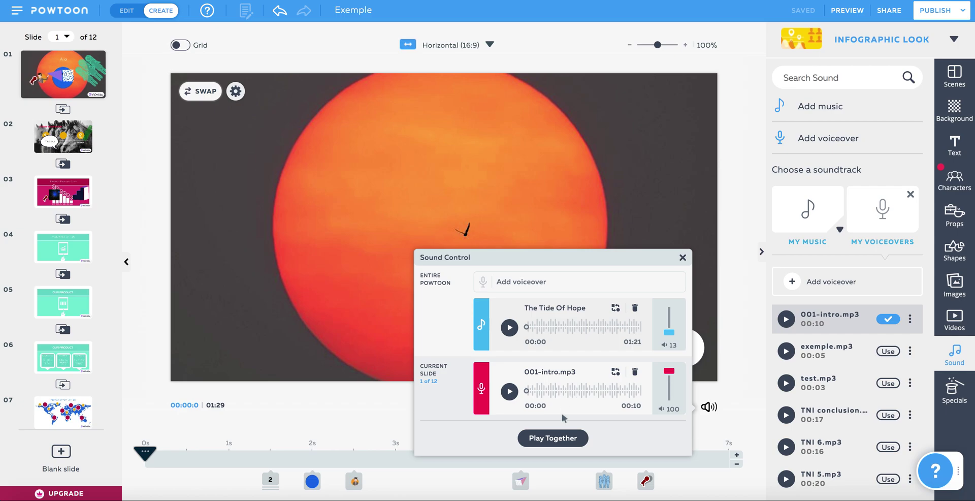
left_click(682, 257)
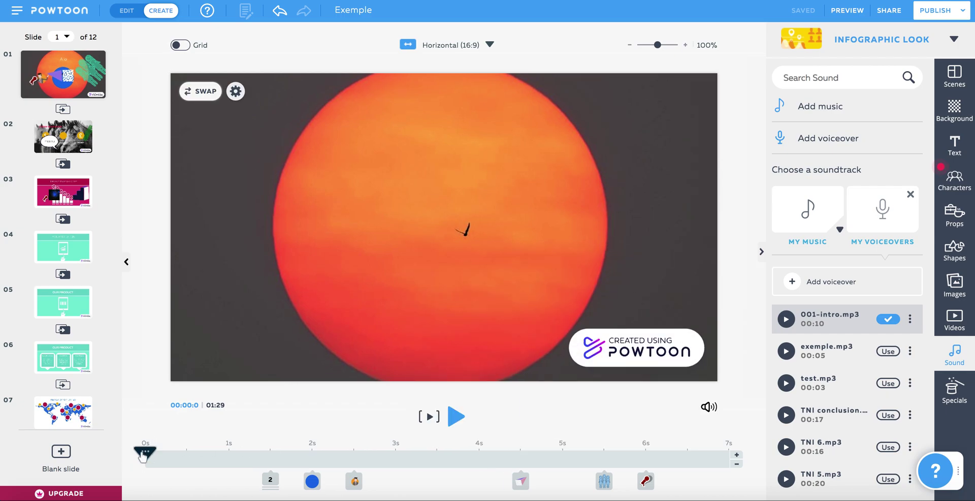
Step: Preview slide 1 with its voiceover for a few seconds and check the music and voiceover volumes in Sound Control
left_click(455, 417)
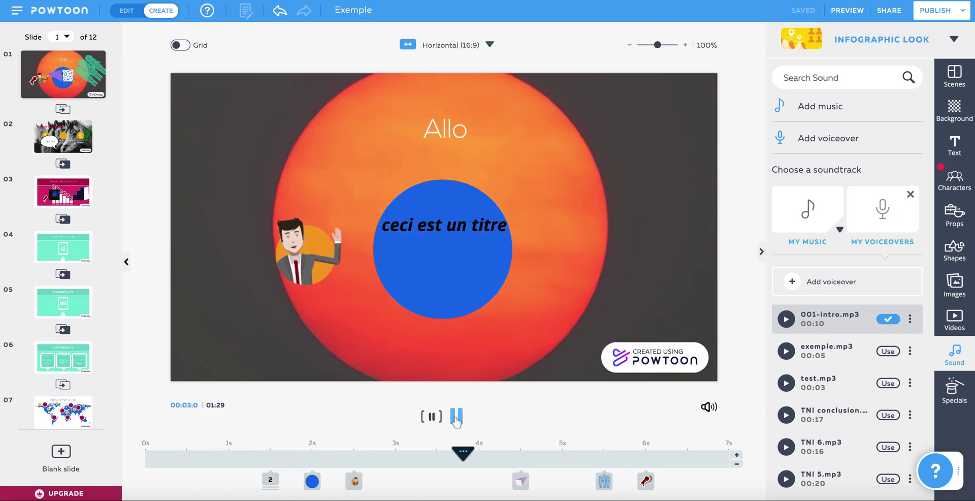
left_click(455, 418)
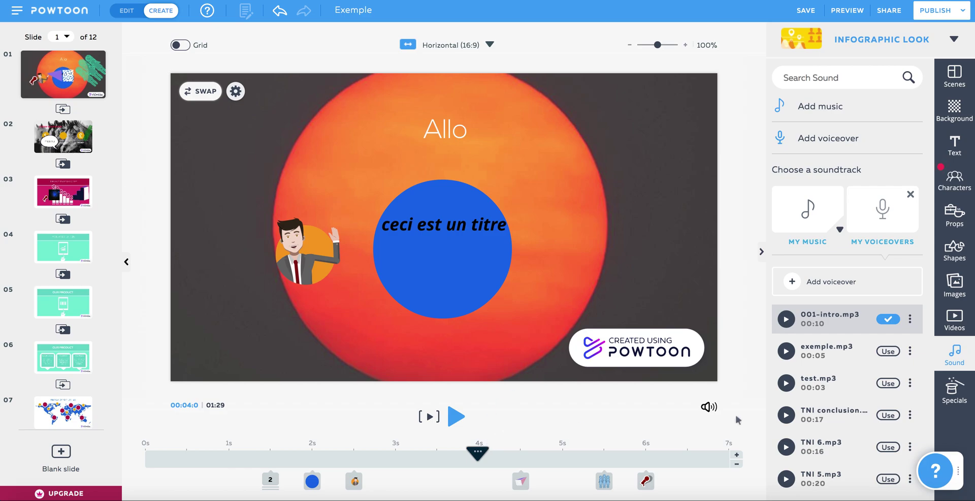
left_click(708, 406)
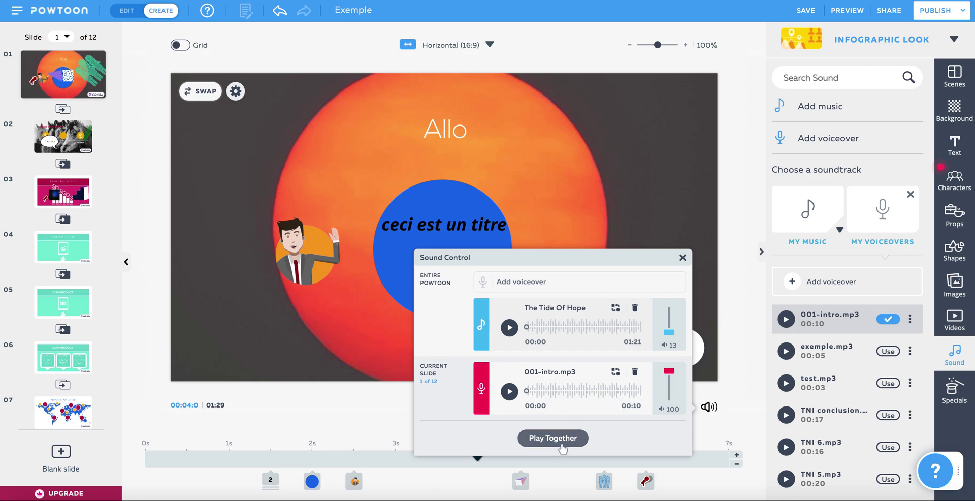
mouse_move(670, 371)
left_mouse_down()
mouse_move(669, 388)
mouse_move(670, 371)
left_mouse_up()
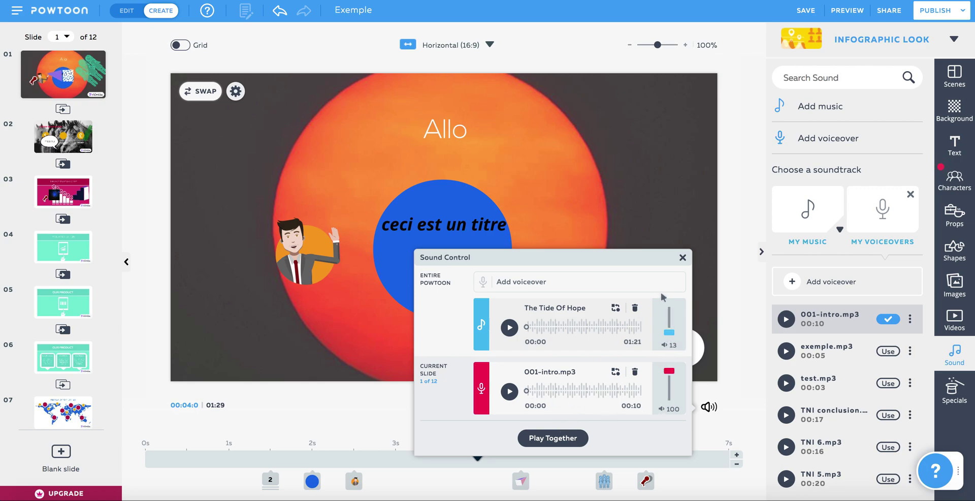
left_click(682, 258)
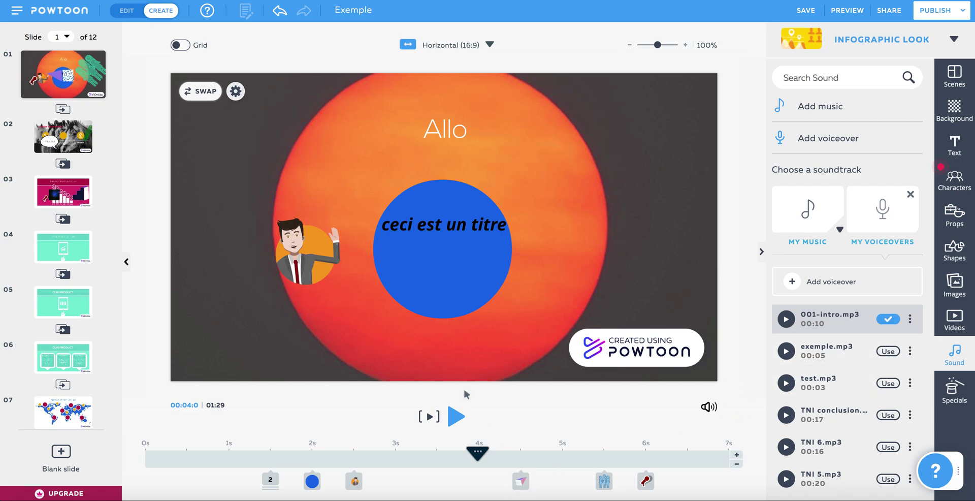
Step: Open slide 2 and check its music and voiceover tracks and volumes in Sound Control
left_click(61, 147)
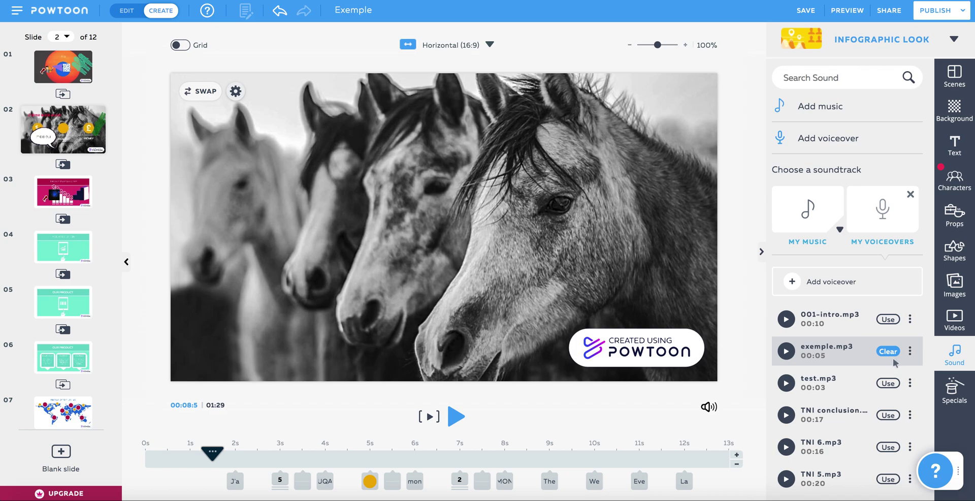
left_click(709, 407)
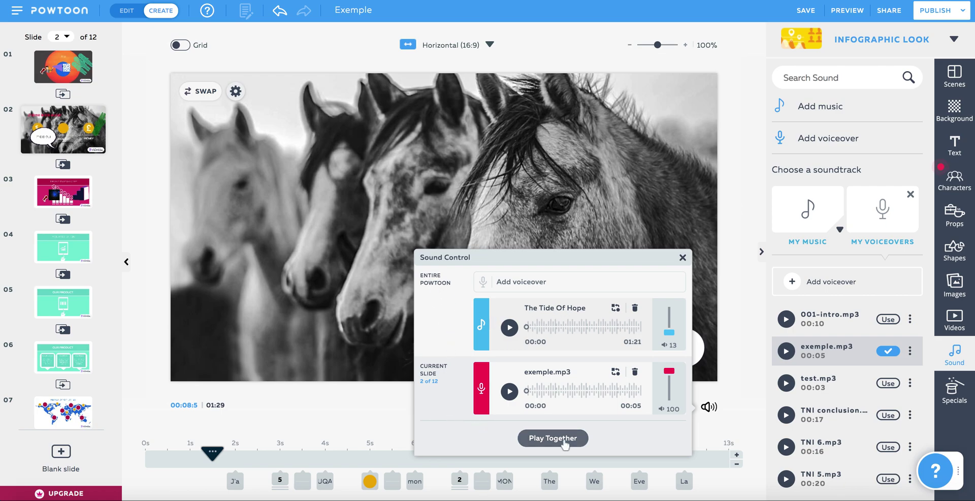
left_click(683, 258)
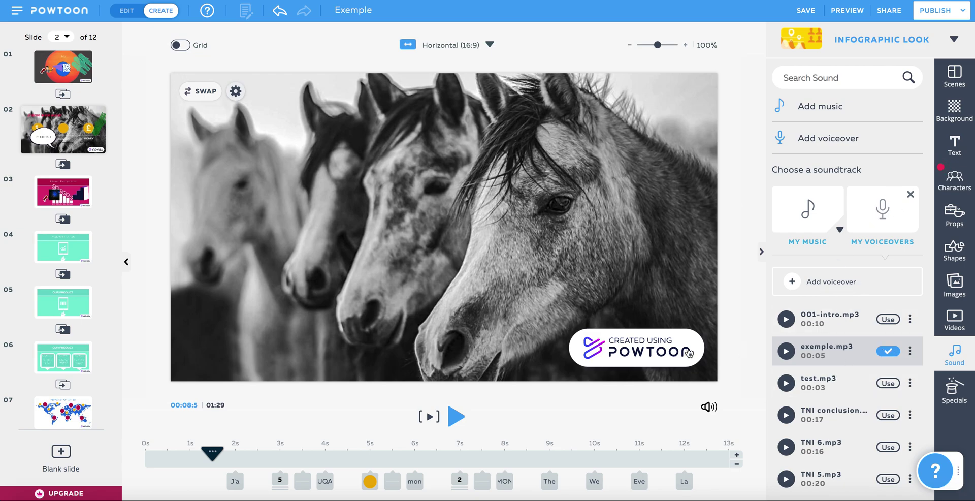
left_click(709, 406)
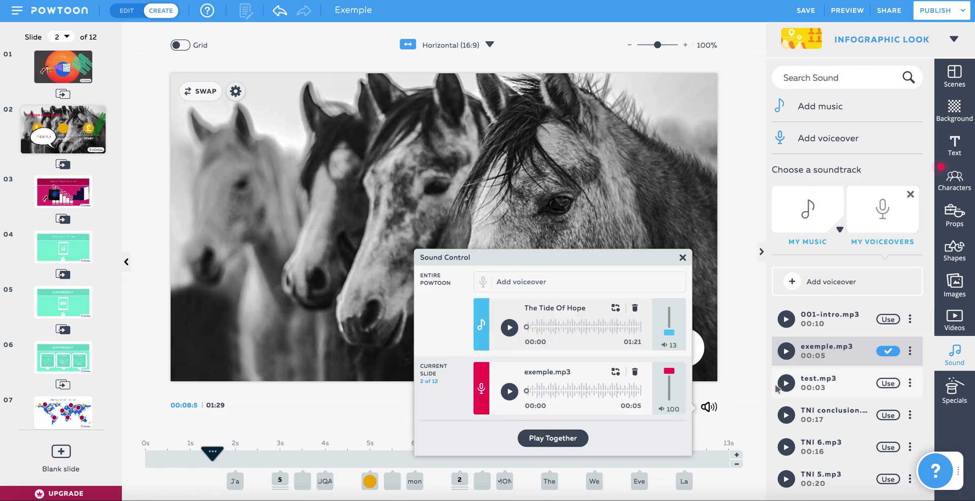
left_click(683, 257)
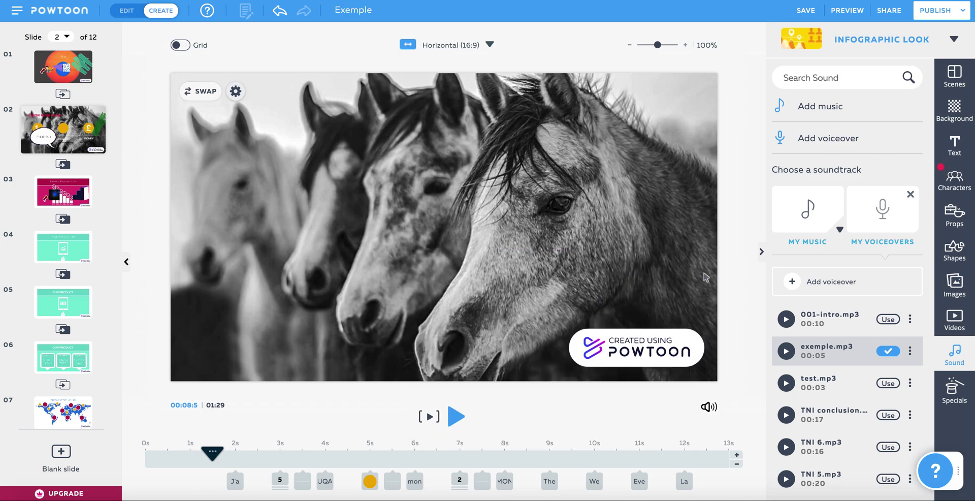
Step: Clear the exemple.mp3 voiceover from slide 2 and view the options for adding a new voiceover to the slide
left_click(888, 351)
left_click(703, 410)
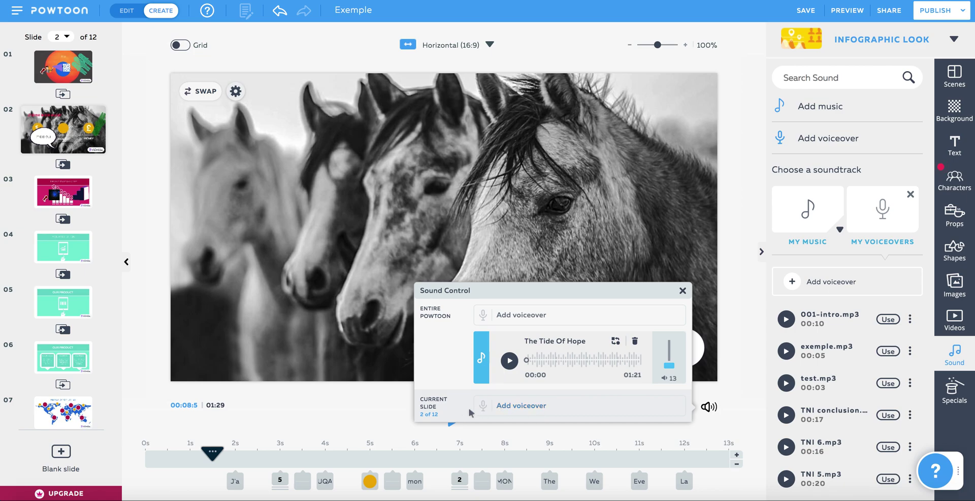
left_click(533, 406)
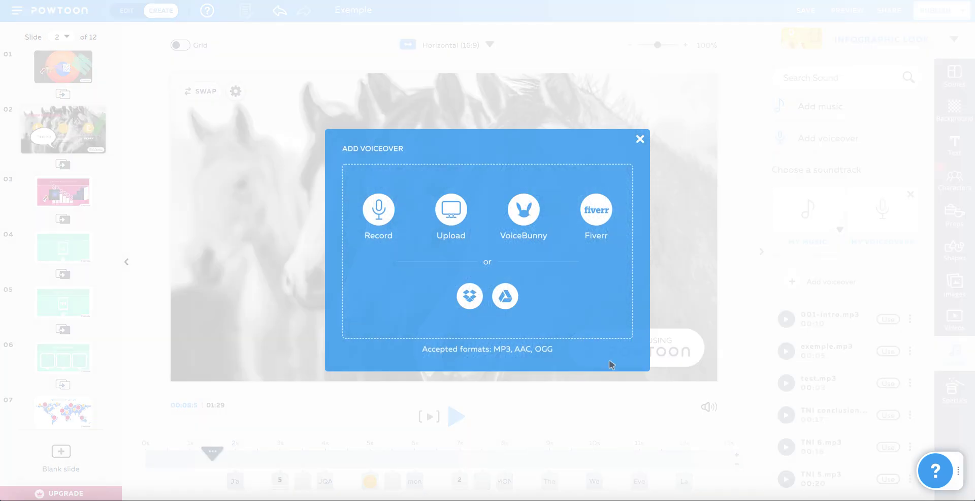
left_click(640, 138)
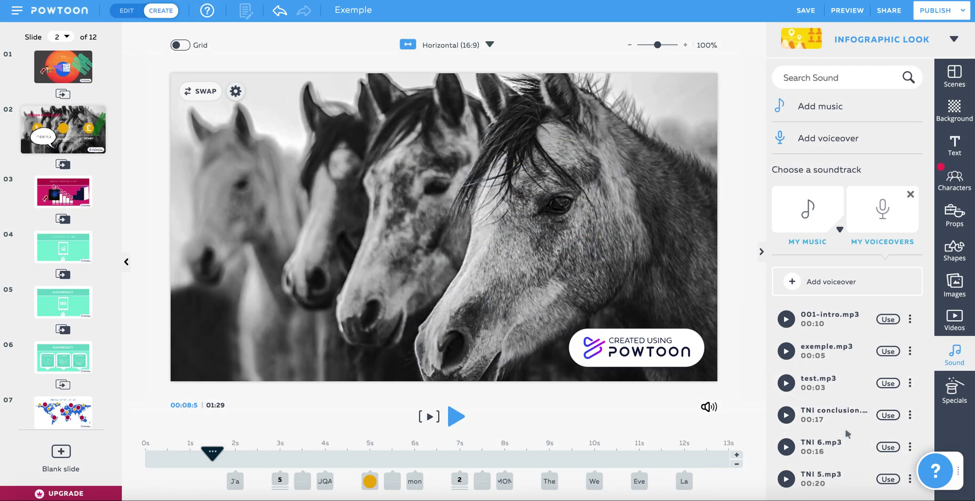
Step: Use the existing test.mp3 voiceover on the current slide only and check its track in Sound Control
left_click(888, 384)
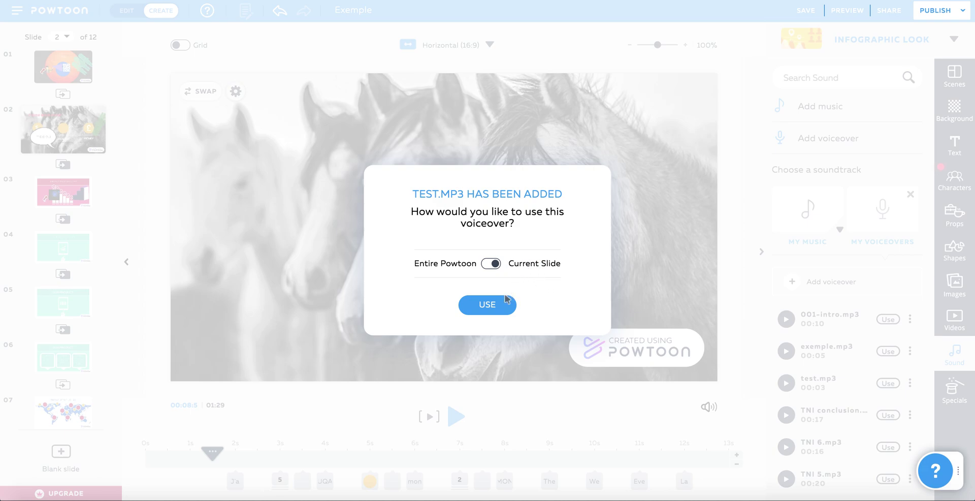
left_click(491, 305)
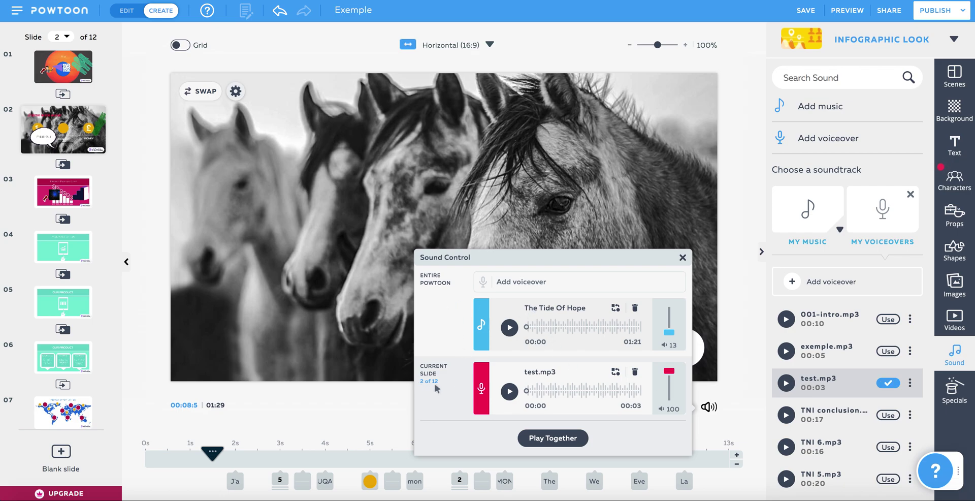
left_click(682, 258)
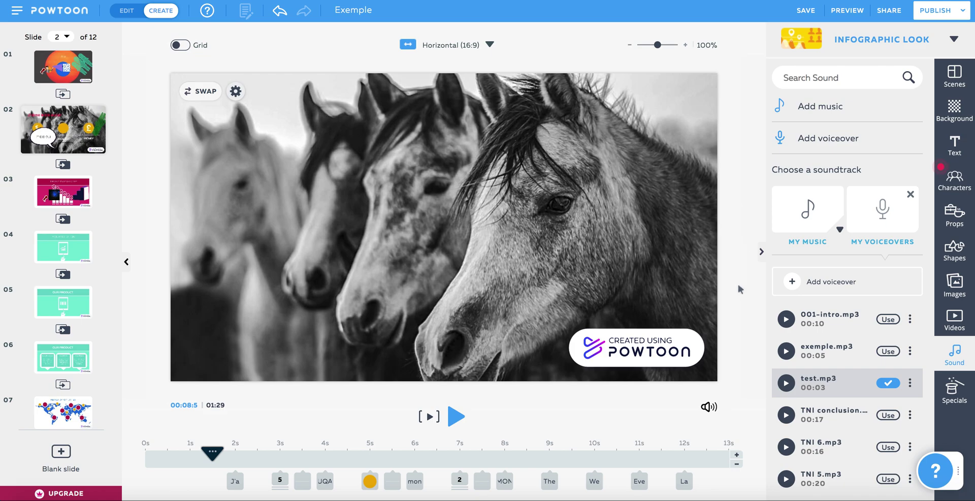
left_click(710, 409)
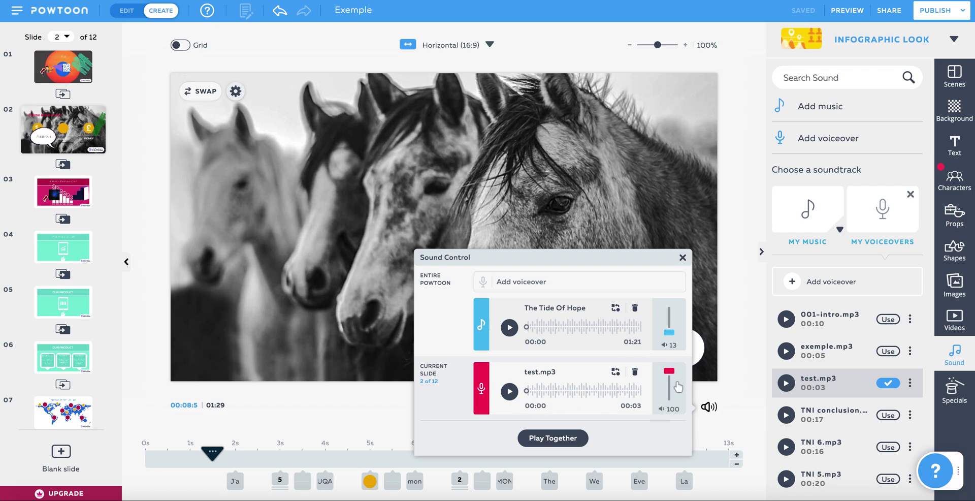
left_click(683, 258)
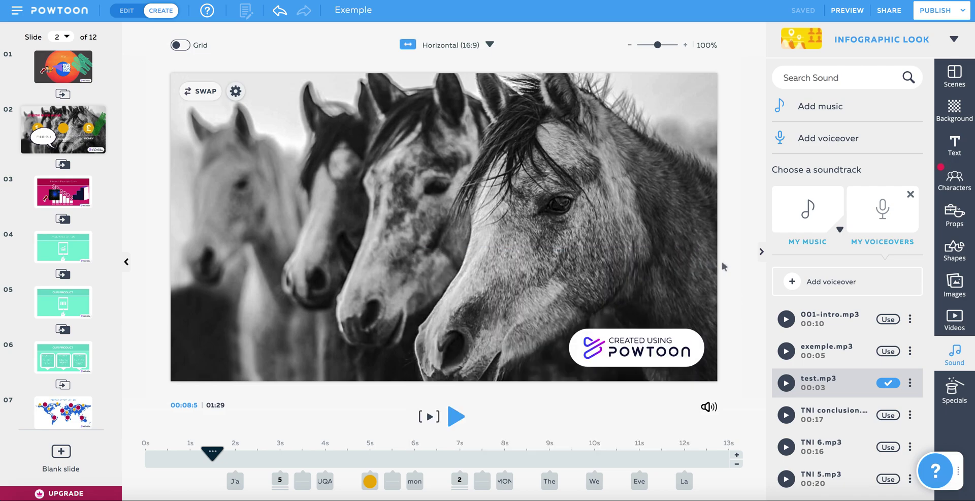